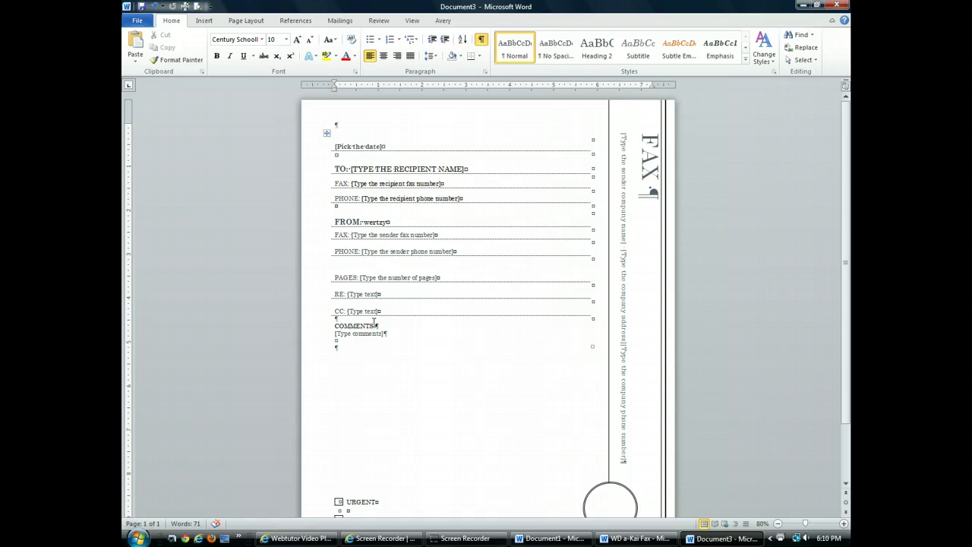
Look at the WD a-Kai Fax document, then switch to the blank Document1 window.
{"action": "left_click", "coordinate": [614, 538]}
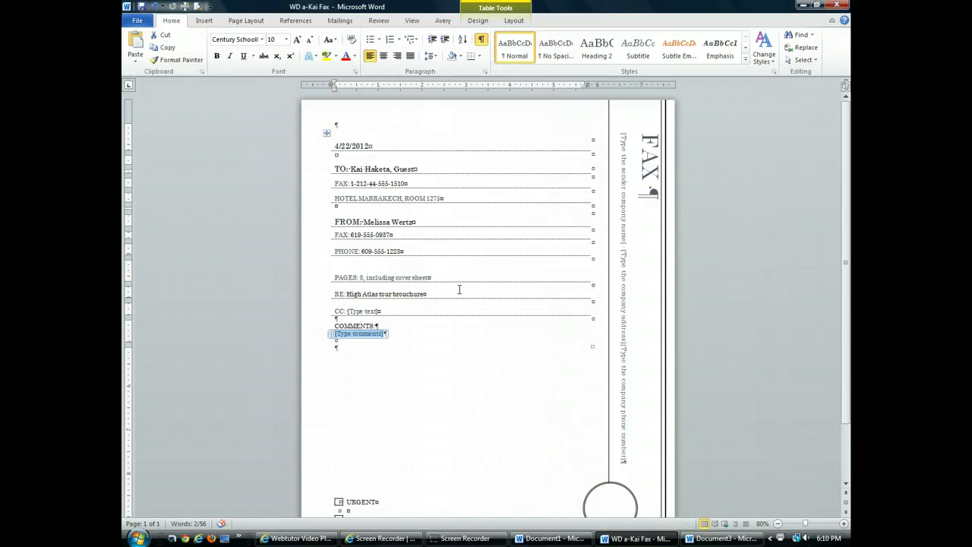
{"action": "left_click", "coordinate": [551, 539]}
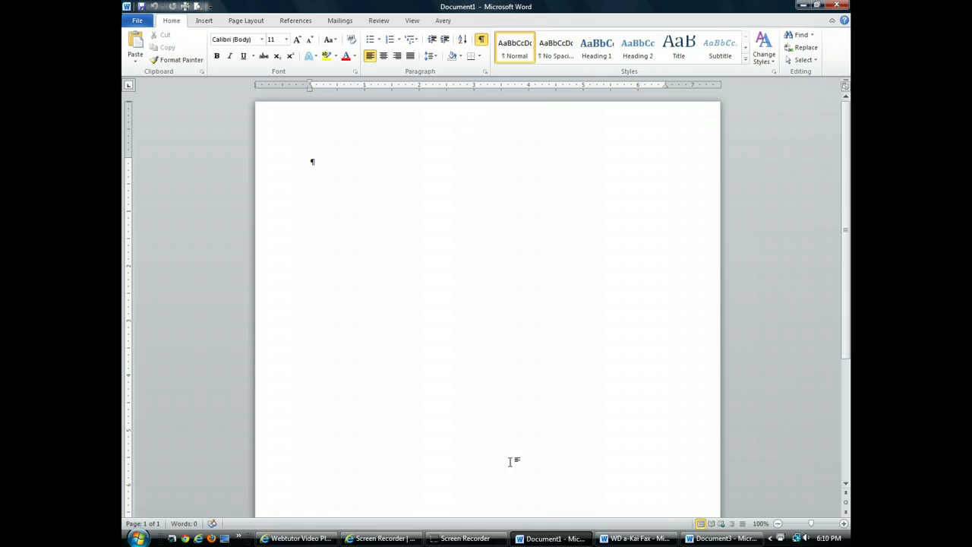
Go to the File view's New page to list available templates.
{"action": "left_click", "coordinate": [136, 22]}
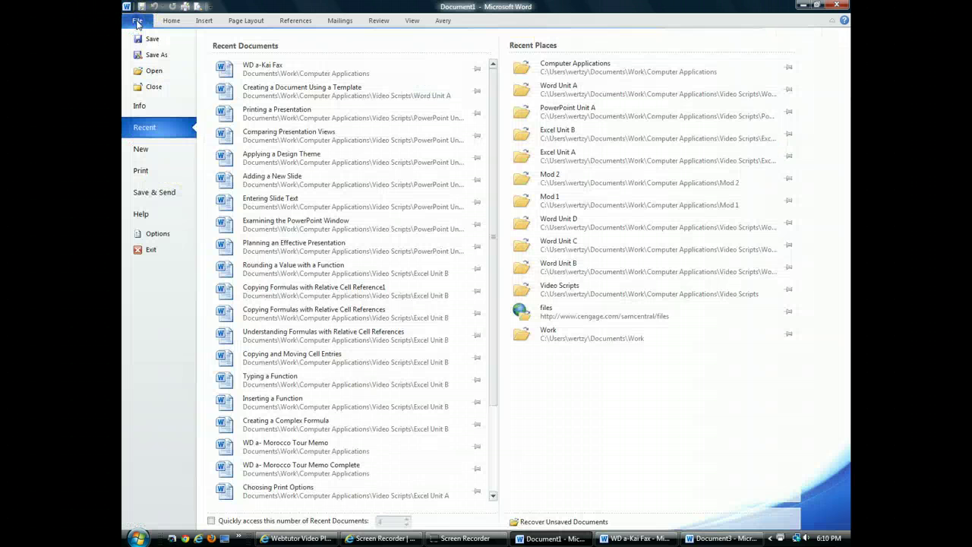
{"action": "left_click", "coordinate": [151, 154]}
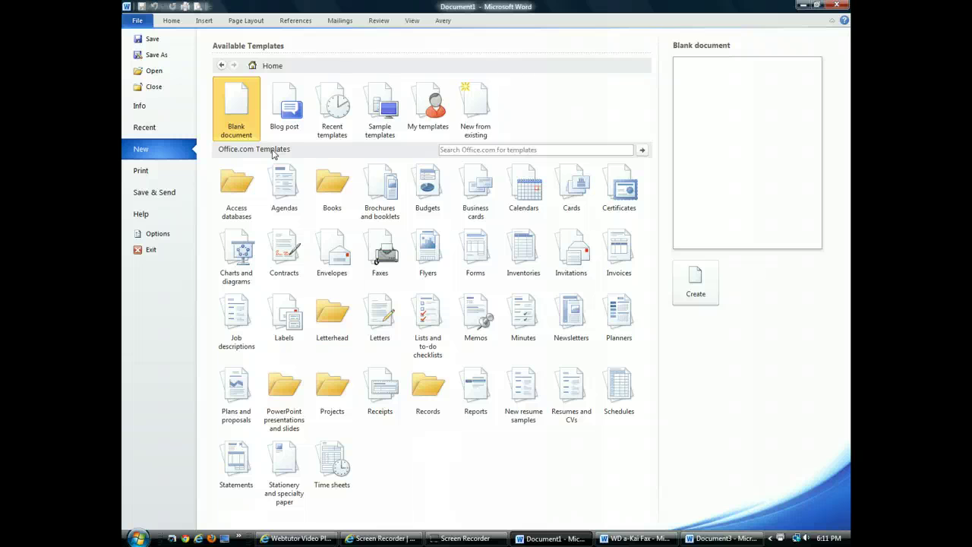
Find Oriel Fax in the Sample templates gallery and create a new document from it.
{"action": "left_click", "coordinate": [382, 117]}
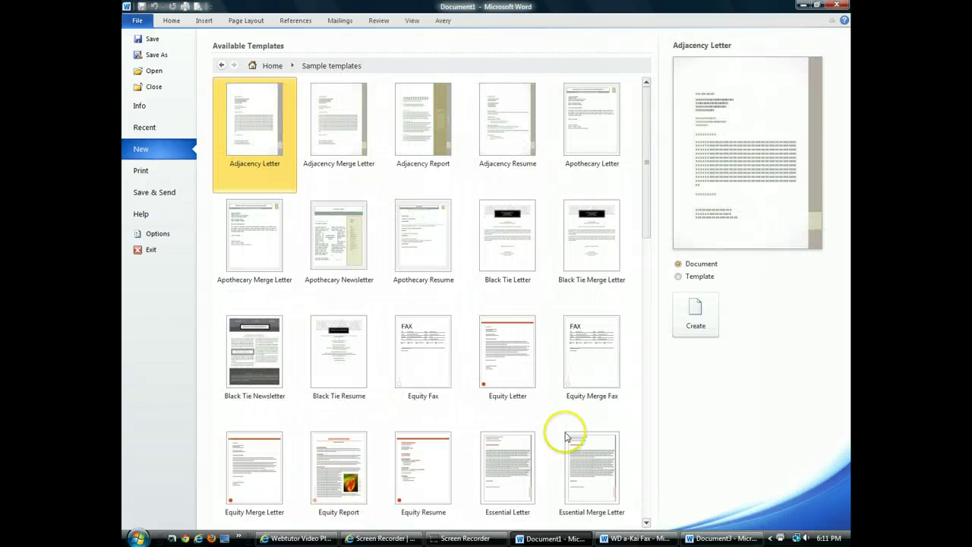
{"action": "left_click", "coordinate": [646, 524]}
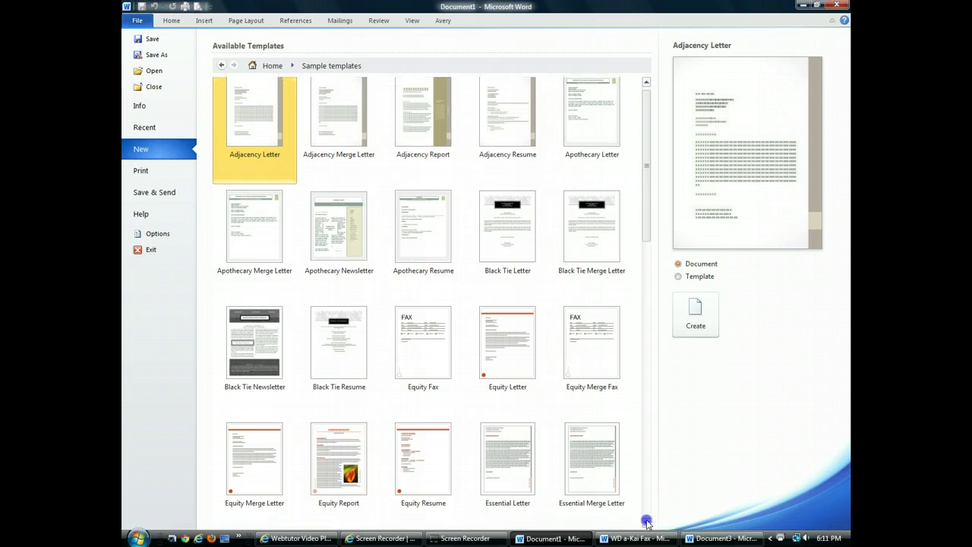
{"action": "left_click", "coordinate": [647, 524]}
{"action": "left_click", "coordinate": [646, 523]}
{"action": "left_click", "coordinate": [646, 523]}
{"action": "left_click", "coordinate": [646, 523]}
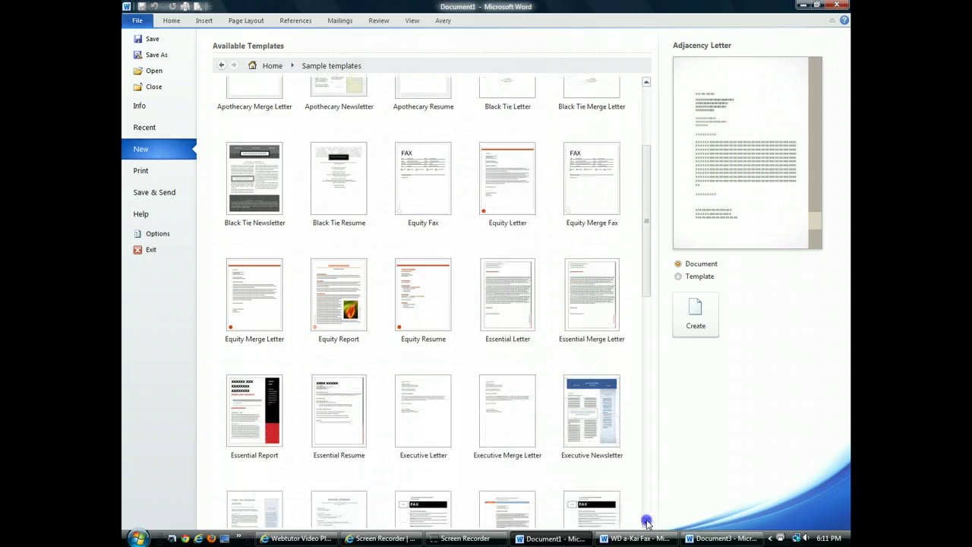
{"action": "left_click", "coordinate": [647, 524]}
{"action": "left_click", "coordinate": [646, 523]}
{"action": "left_click", "coordinate": [647, 523]}
{"action": "left_click", "coordinate": [646, 524]}
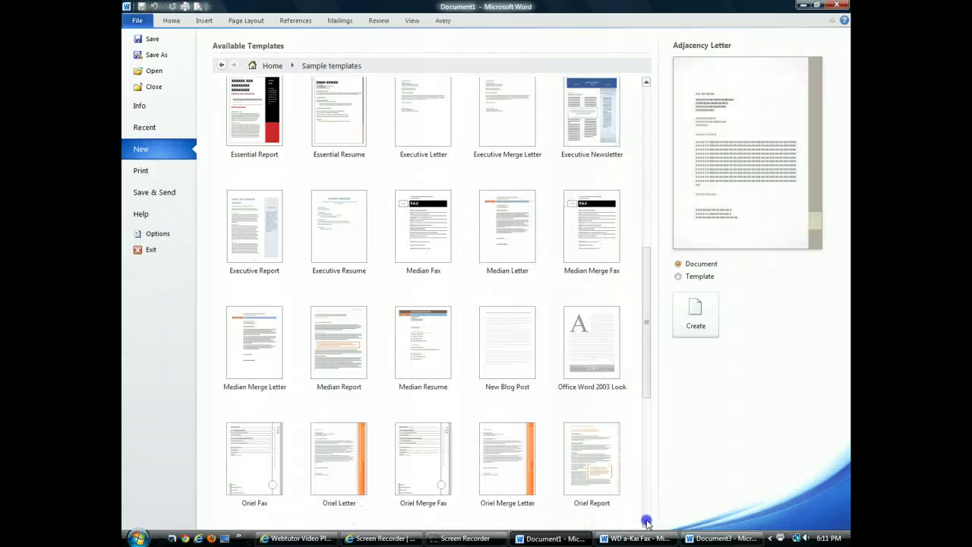
{"action": "left_click", "coordinate": [647, 524]}
{"action": "left_click", "coordinate": [646, 523]}
{"action": "left_click", "coordinate": [646, 523]}
{"action": "left_click", "coordinate": [256, 257]}
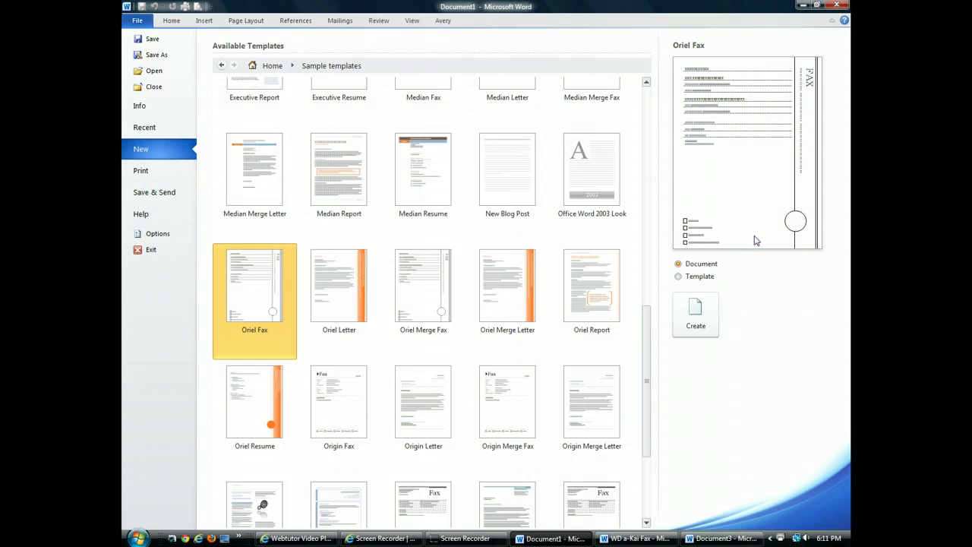
{"action": "left_click", "coordinate": [696, 319]}
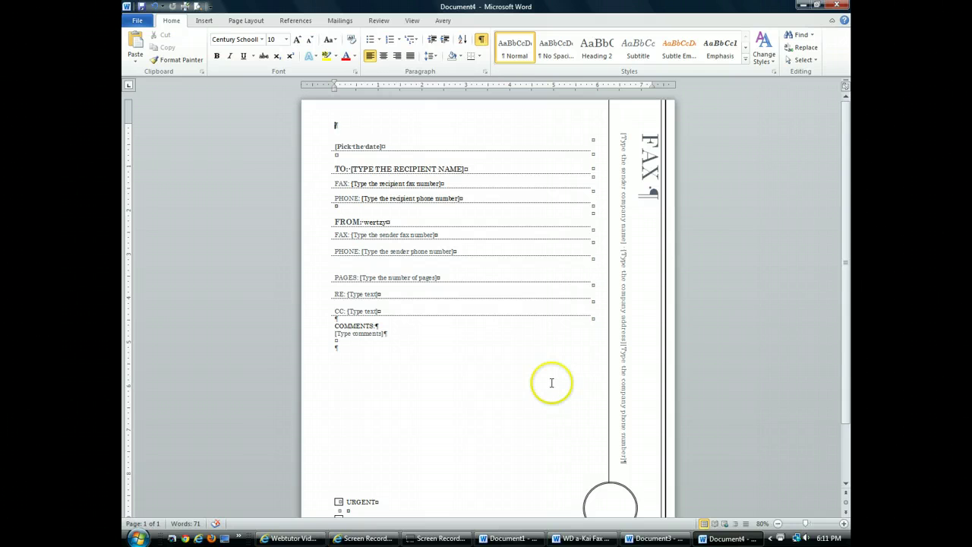
Zoom the Oriel Fax page in to 130%.
{"action": "left_click", "coordinate": [843, 524]}
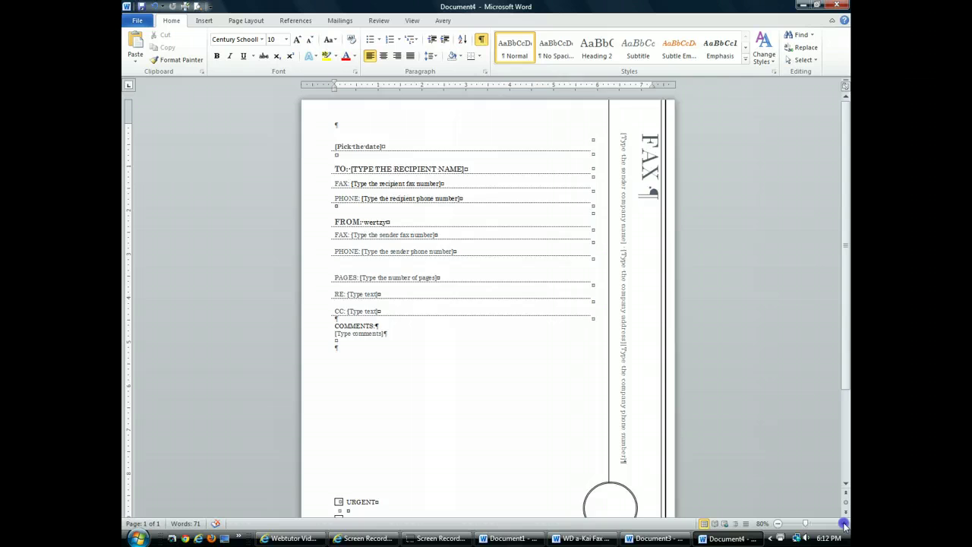
{"action": "left_click", "coordinate": [843, 524]}
{"action": "left_click", "coordinate": [844, 525]}
{"action": "left_click", "coordinate": [845, 525]}
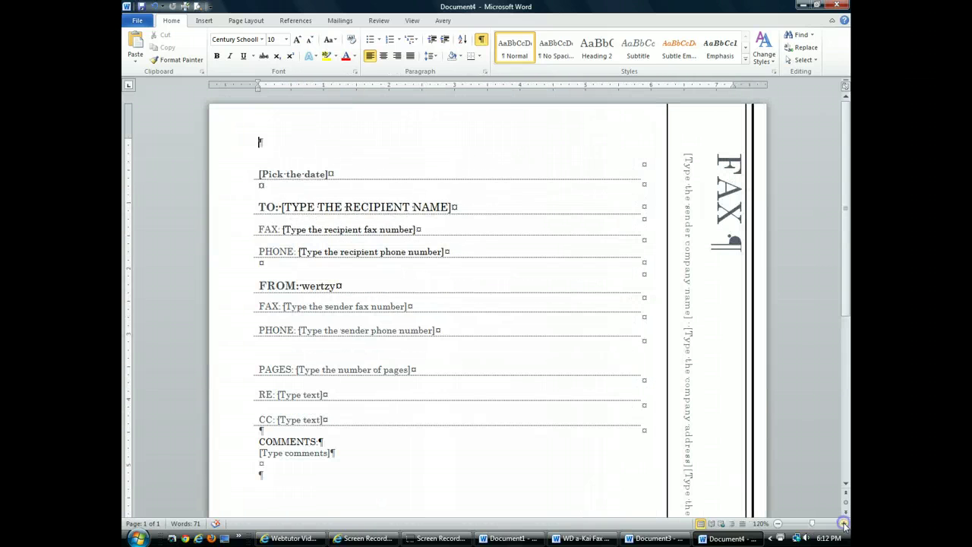
{"action": "left_click", "coordinate": [845, 525]}
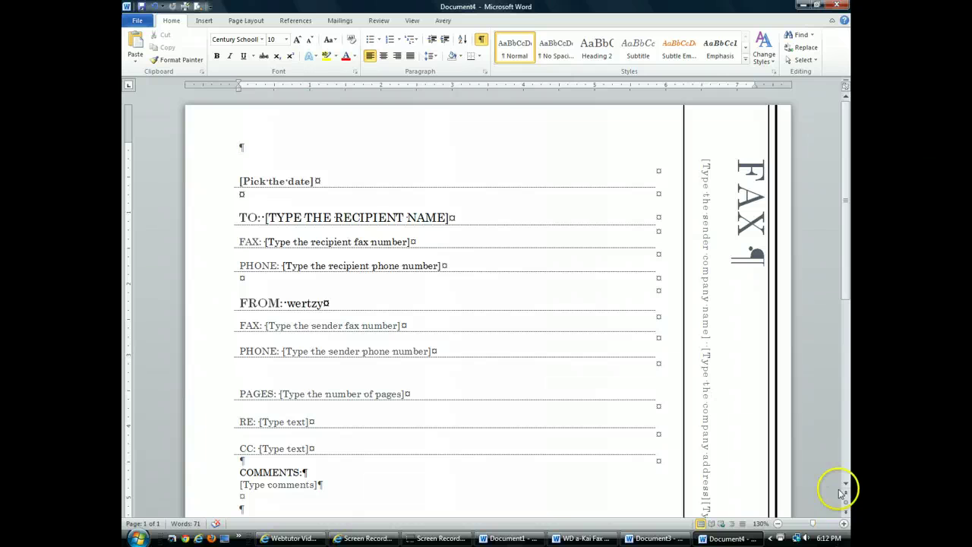
Fill the date field with today's date, 4/22/2012, using its drop-down calendar.
{"action": "left_click", "coordinate": [267, 181]}
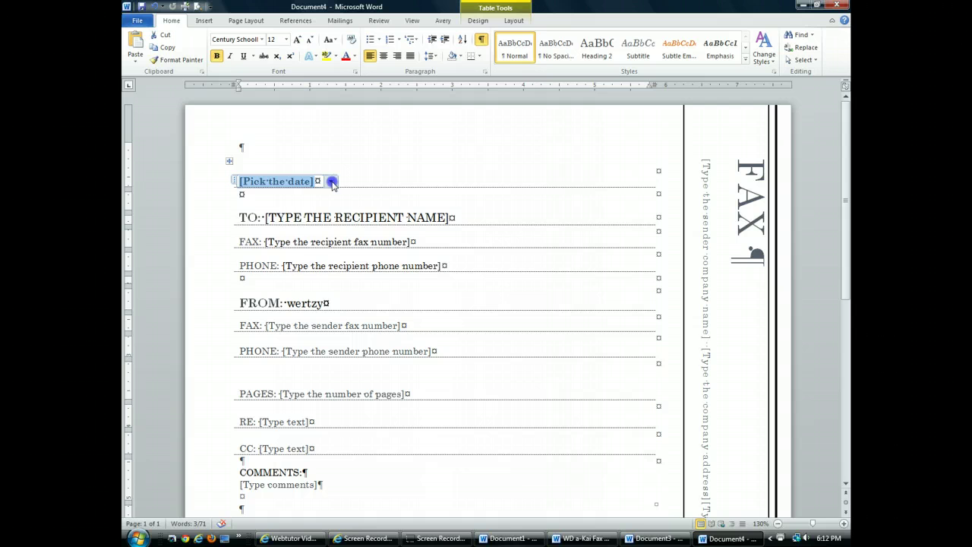
{"action": "left_click", "coordinate": [332, 183]}
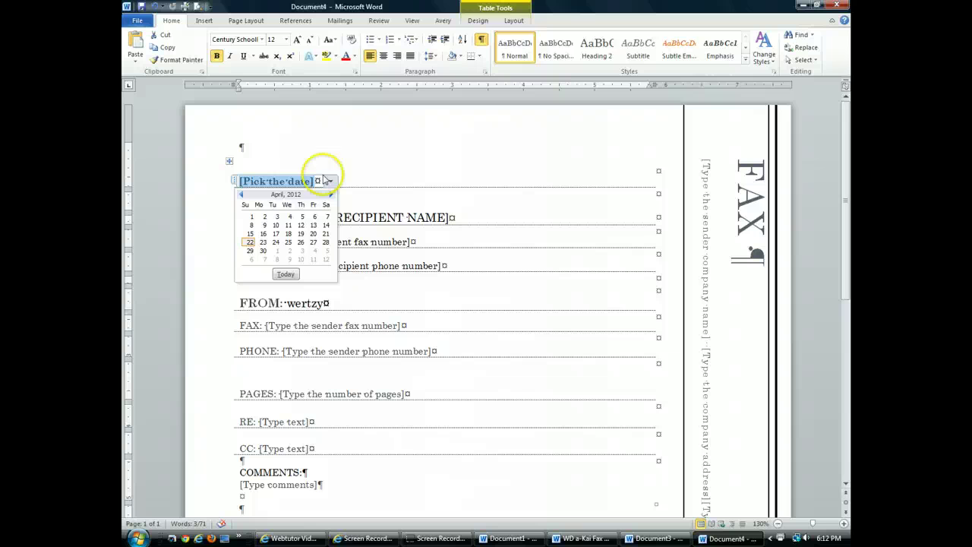
{"action": "left_click", "coordinate": [332, 196]}
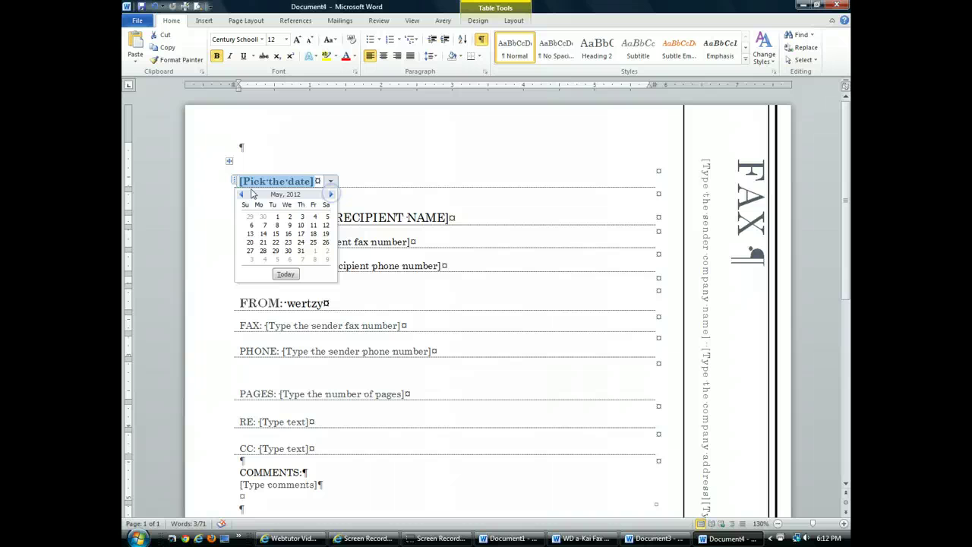
{"action": "left_click", "coordinate": [241, 195]}
{"action": "left_click", "coordinate": [241, 195]}
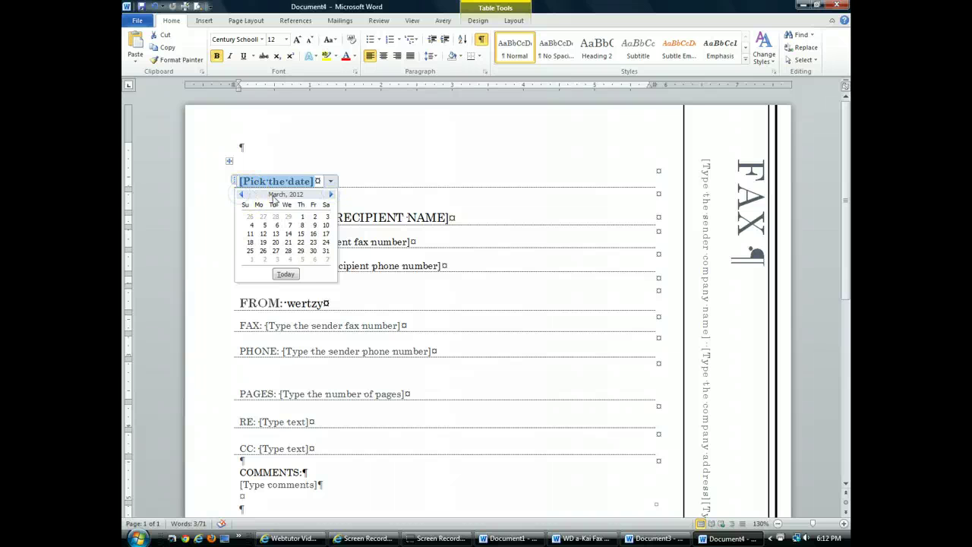
{"action": "left_click", "coordinate": [330, 195]}
{"action": "left_click", "coordinate": [331, 194]}
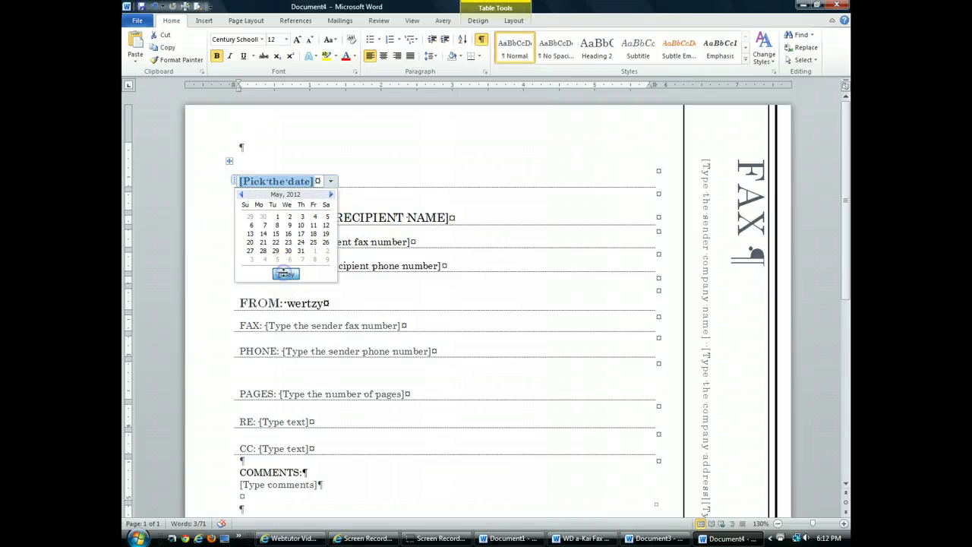
{"action": "left_click", "coordinate": [285, 274]}
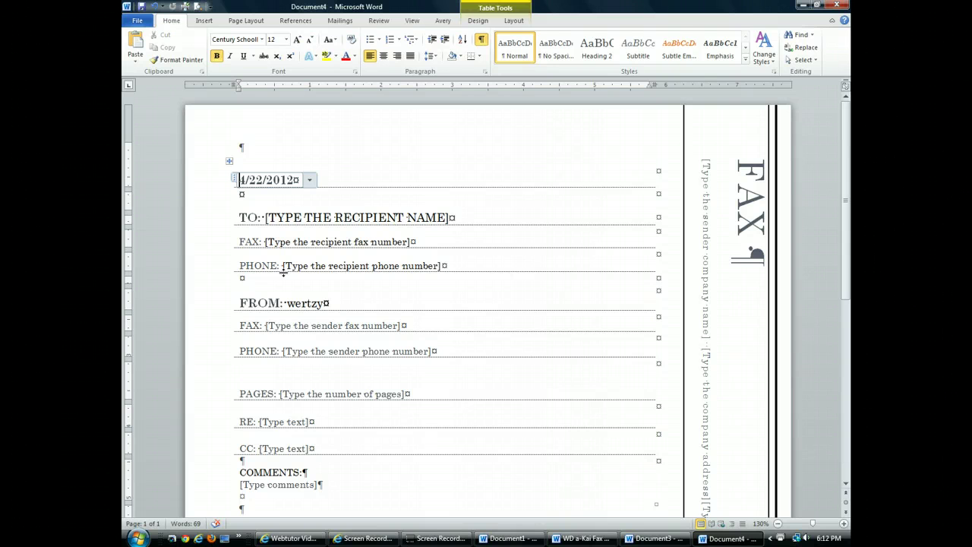
Enter the recipient's name followed by 'Guest' in the TO line, plus the recipient's fax number.
{"action": "left_click", "coordinate": [339, 217]}
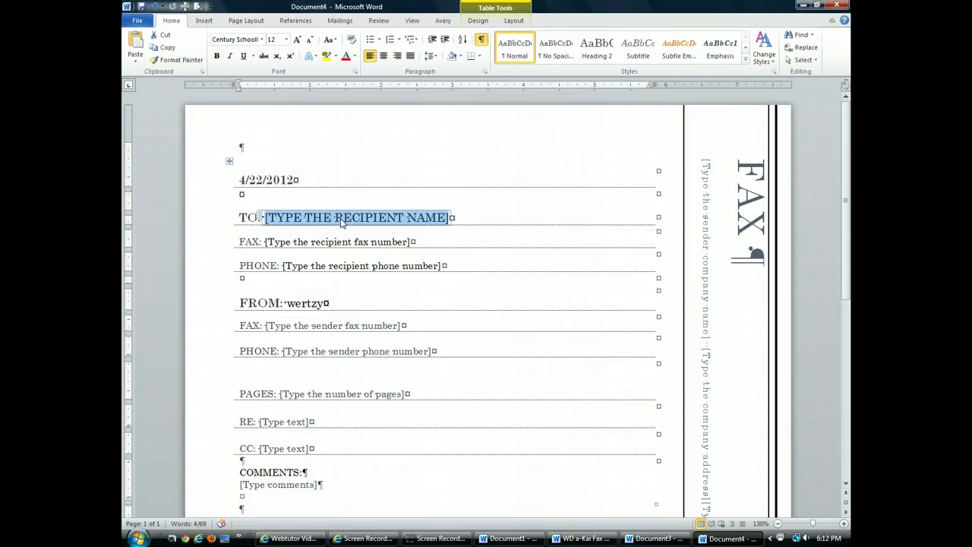
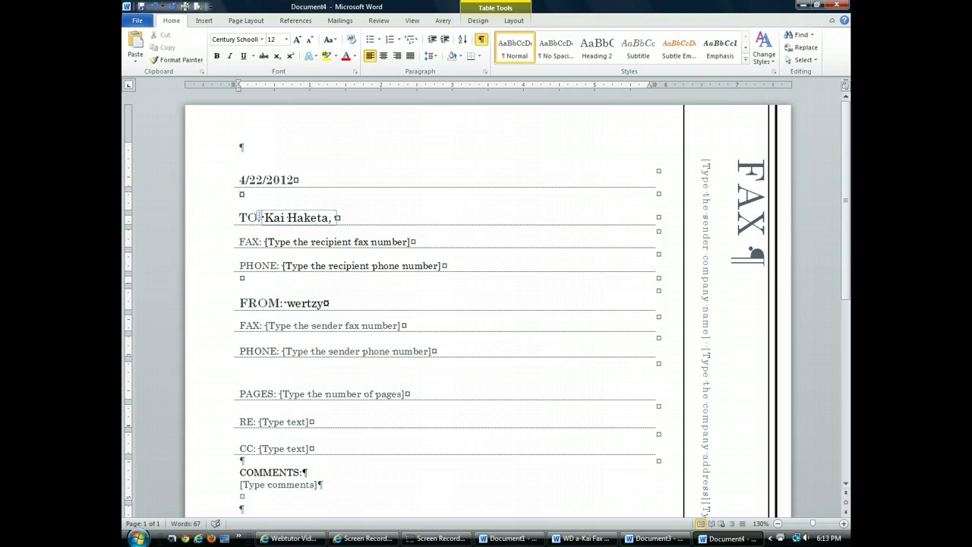
{"action": "type", "text": "Guest"}
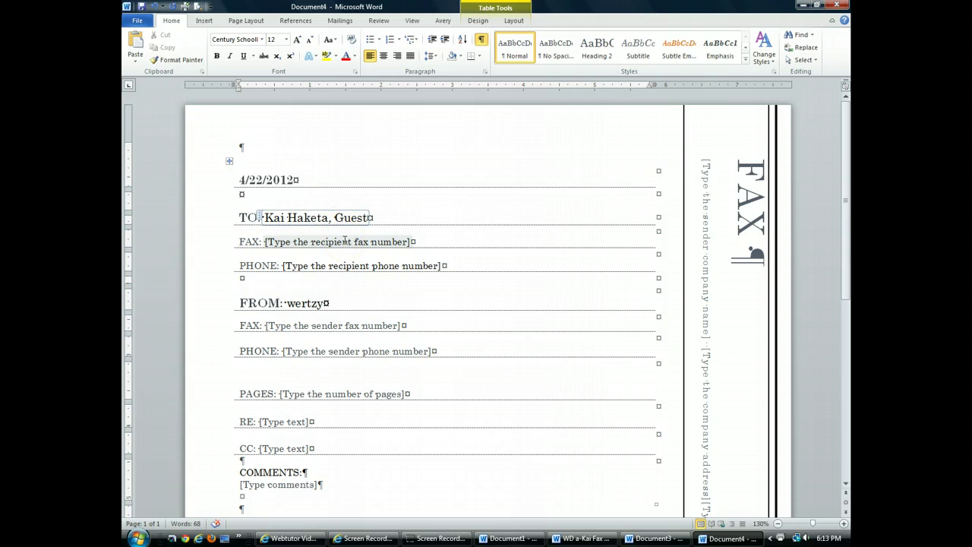
{"action": "left_click", "coordinate": [345, 241]}
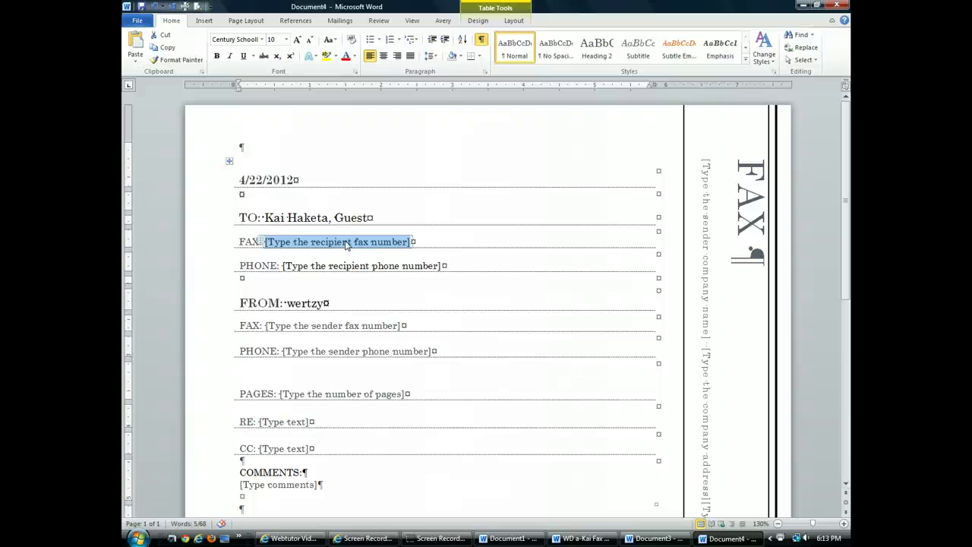
{"action": "type", "text": "1"}
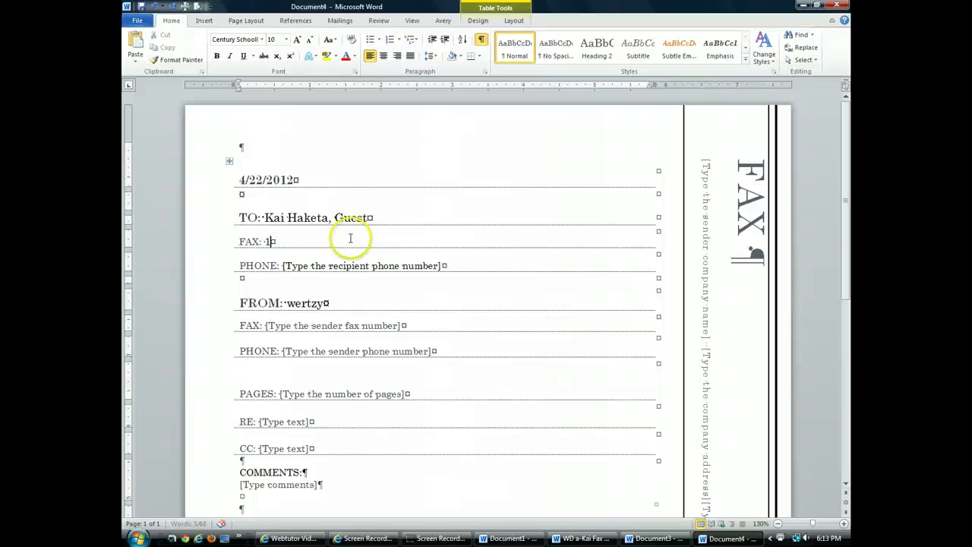
{"action": "type", "text": "-212"}
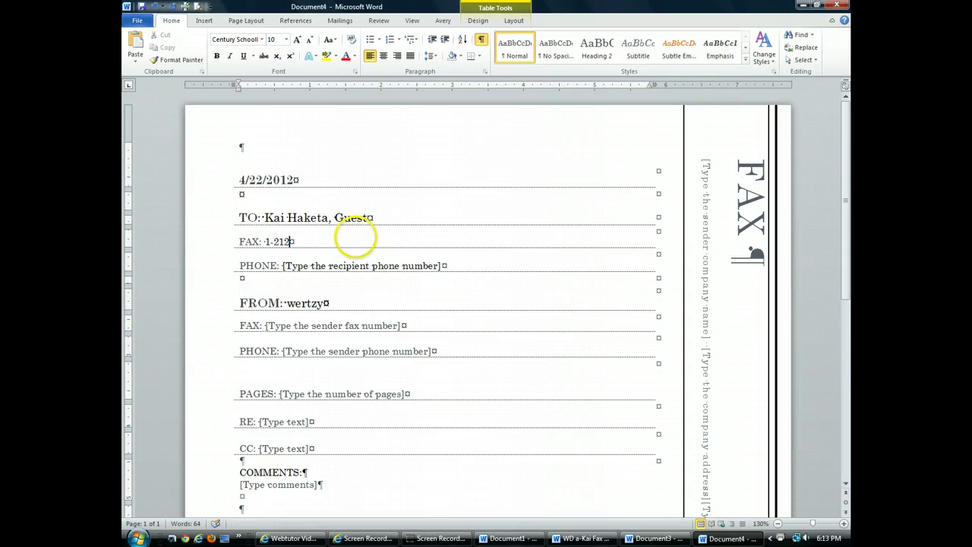
{"action": "type", "text": "-44-555-1510"}
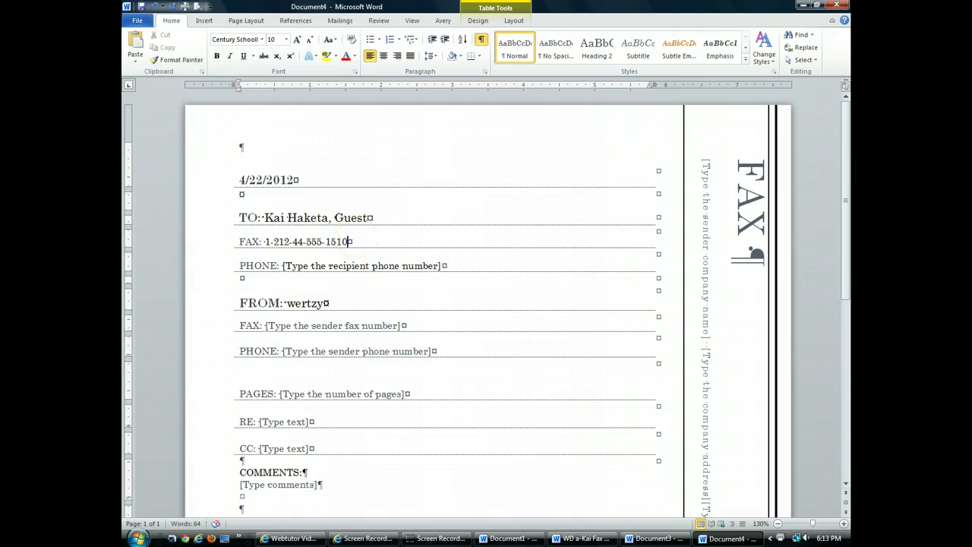
Replace the recipient PHONE line with the recipient's hotel name and room number.
{"action": "left_click", "coordinate": [441, 265]}
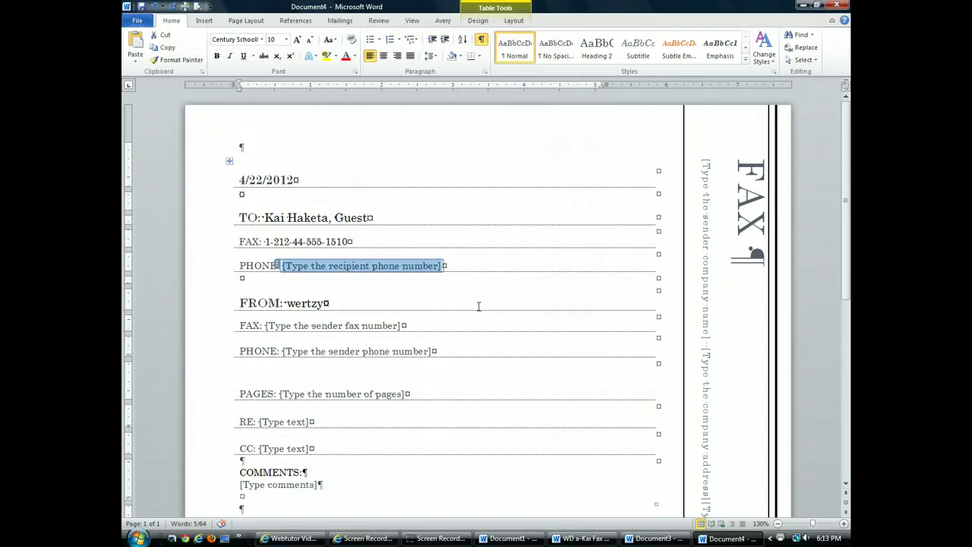
{"action": "key", "text": "Delete"}
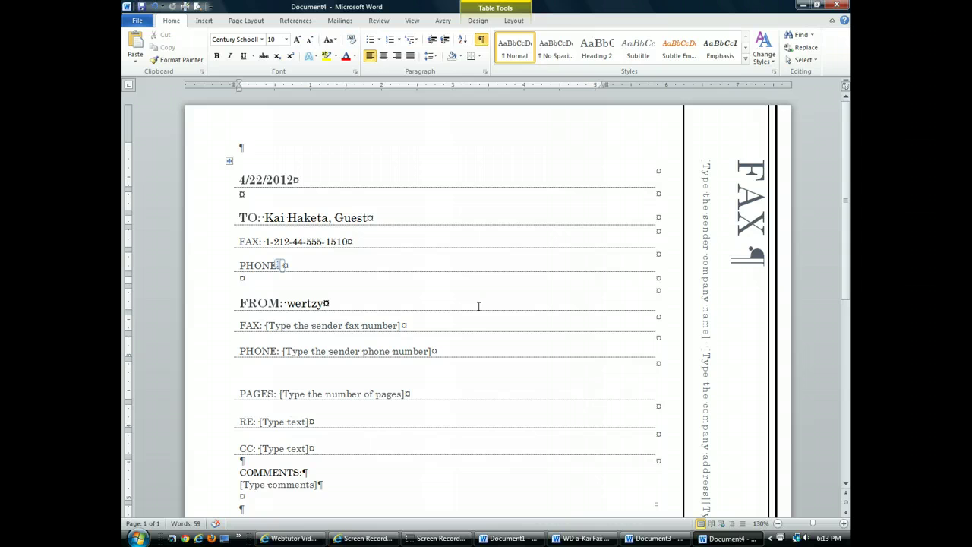
{"action": "key", "text": "BackSpace"}
{"action": "key", "text": "BackSpace"}
{"action": "key", "text": "BackSpace"}
{"action": "key", "text": "BackSpace"}
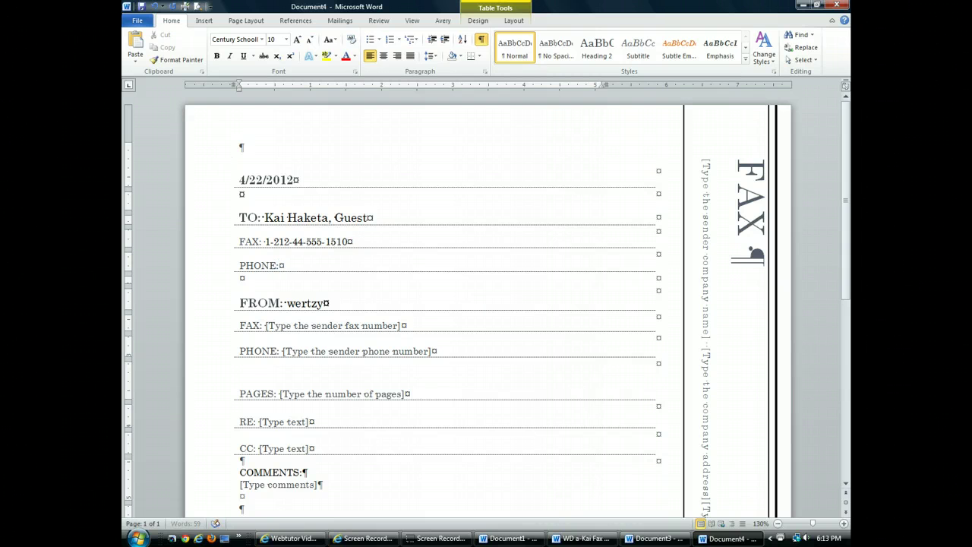
{"action": "key", "text": "BackSpace"}
{"action": "key", "text": "BackSpace"}
{"action": "key", "text": "BackSpace"}
{"action": "type", "text": "HOTEL MARRAKECH,"}
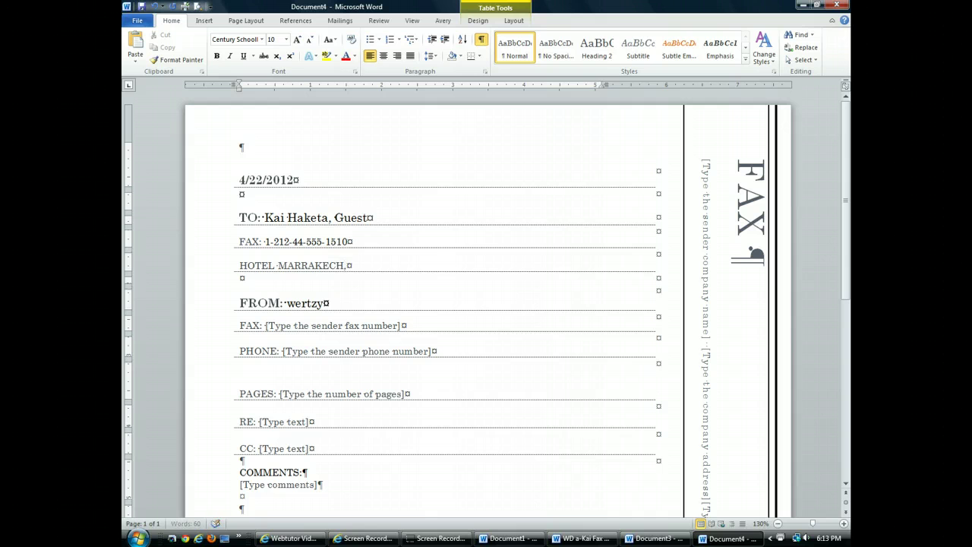
{"action": "type", "text": " ROOM 1275"}
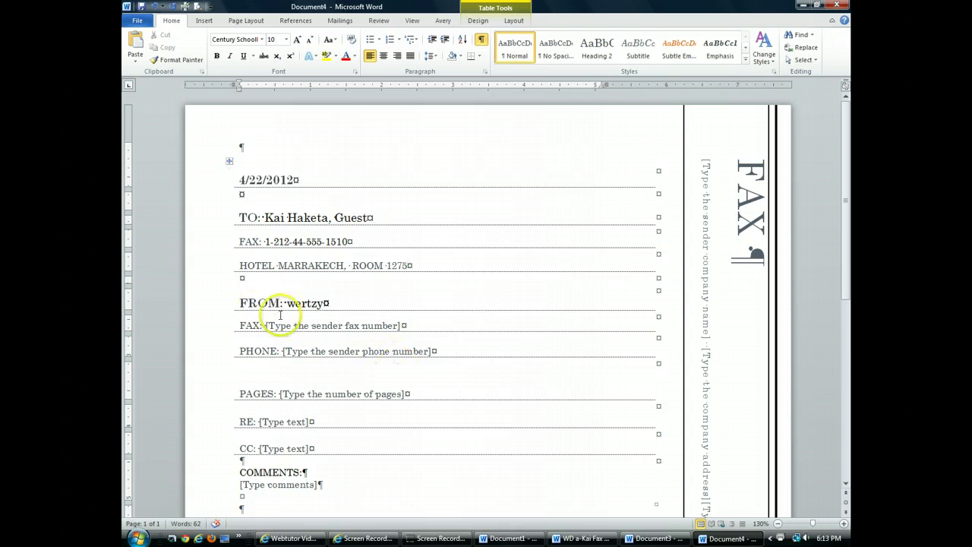
Replace the name on the FROM line with the sender's full name.
{"action": "left_click", "coordinate": [308, 303]}
{"action": "key", "text": "BackSpace"}
{"action": "key", "text": "BackSpace"}
{"action": "key", "text": "BackSpace"}
{"action": "key", "text": "BackSpace"}
{"action": "key", "text": "BackSpace"}
{"action": "key", "text": "BackSpace"}
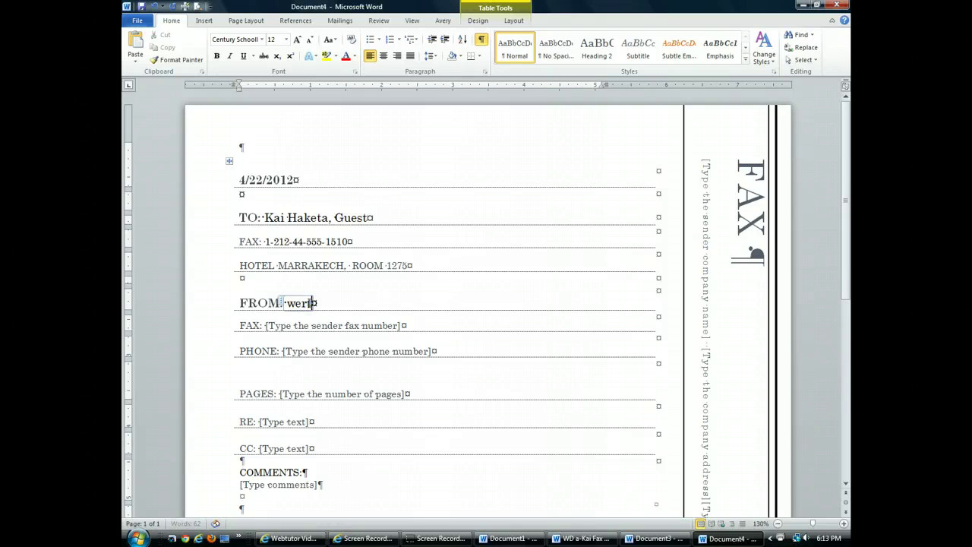
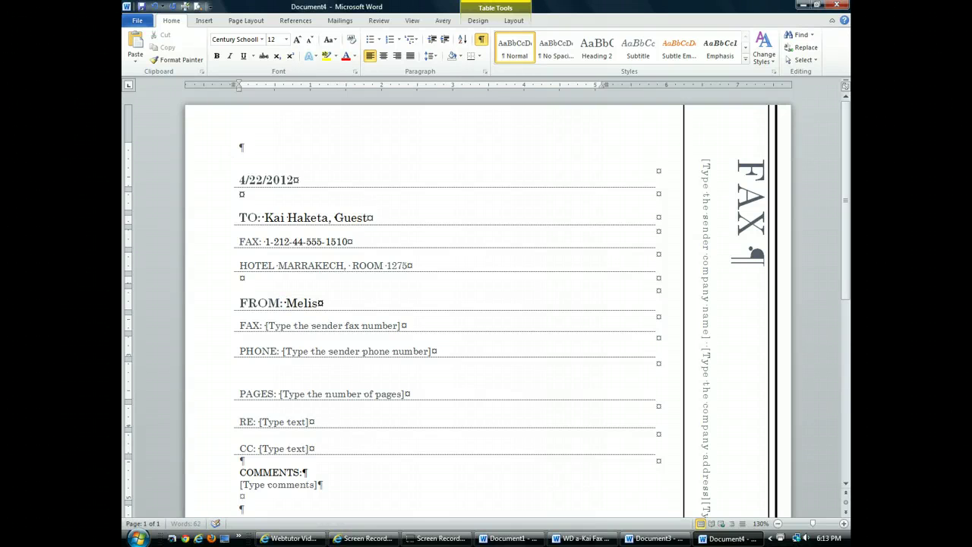
Enter the sender's fax number and phone number in their placeholders.
{"action": "left_click", "coordinate": [326, 327]}
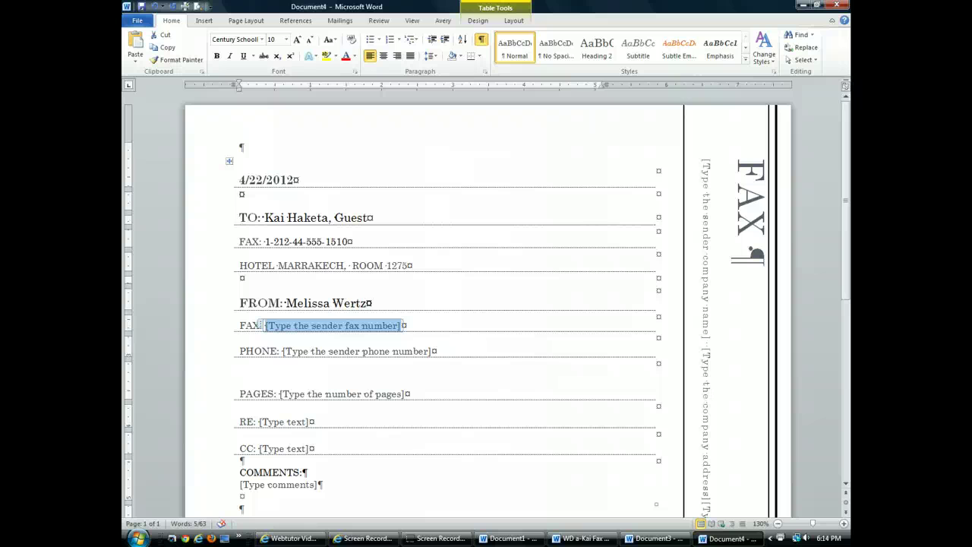
{"action": "type", "text": "619 "}
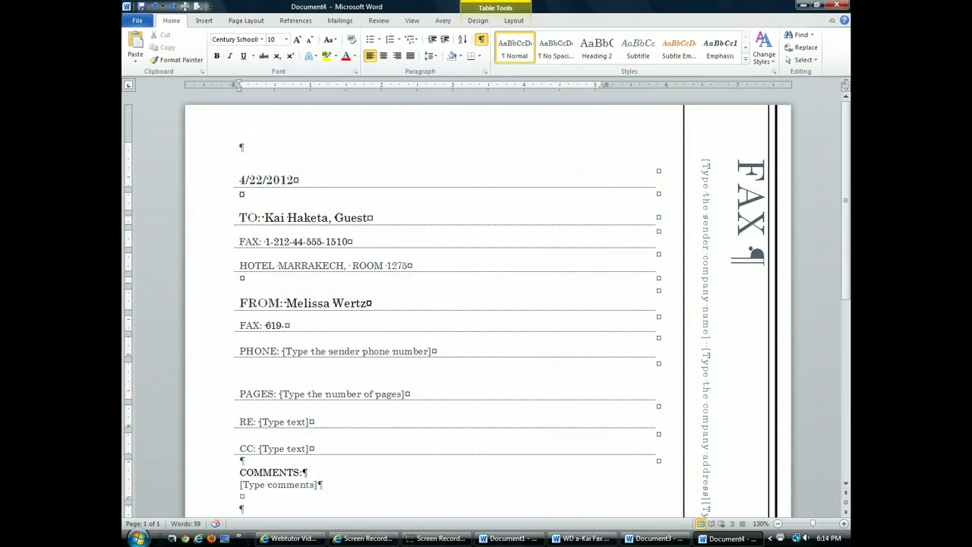
{"action": "type", "text": "555-0937"}
{"action": "left_click", "coordinate": [371, 357]}
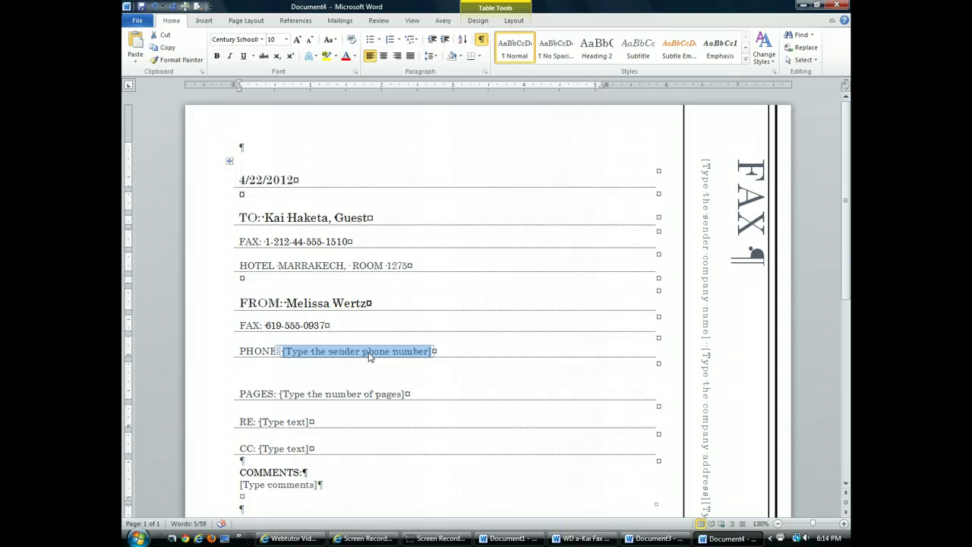
{"action": "type", "text": "619-"}
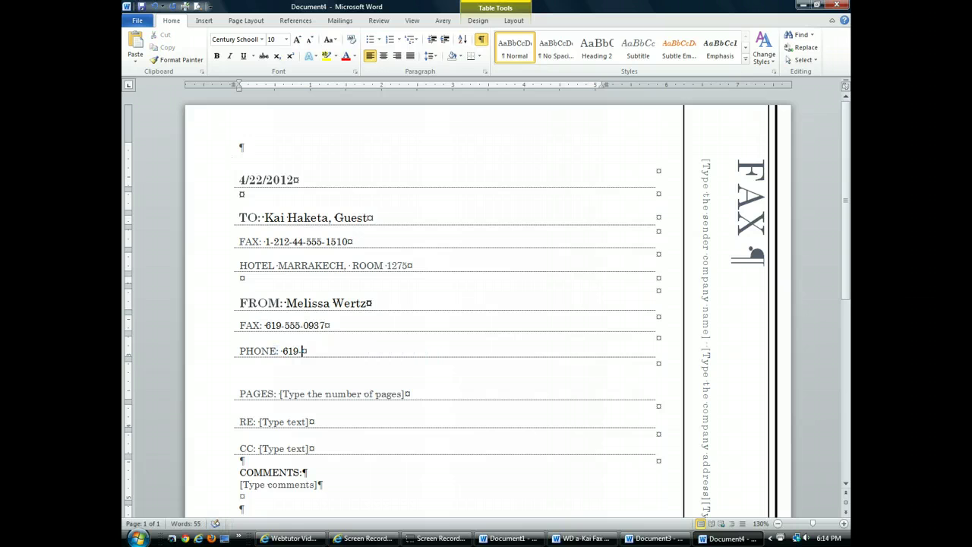
{"action": "type", "text": "555-1223"}
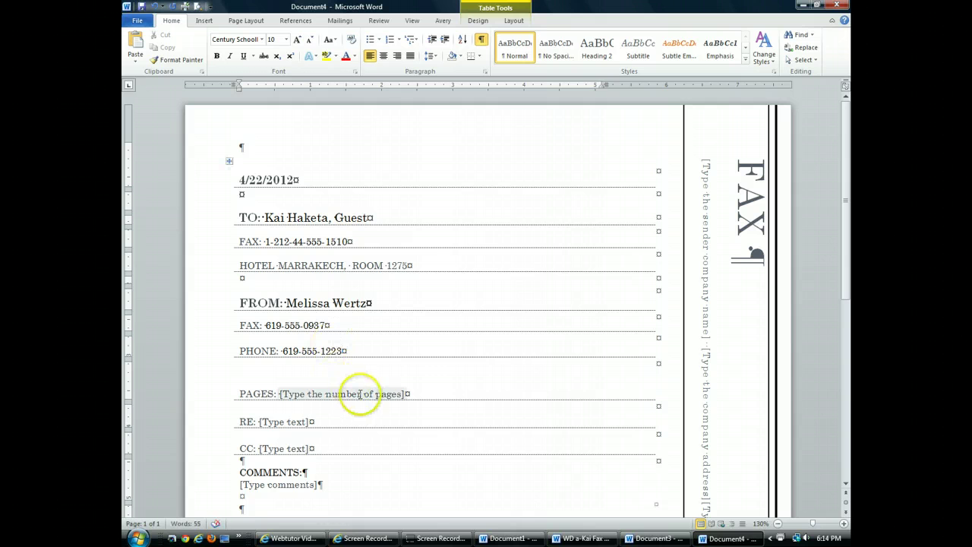
Set PAGES to '3, including the cover sheet' and RE to 'High Atlas tour brochure'.
{"action": "left_click", "coordinate": [361, 396]}
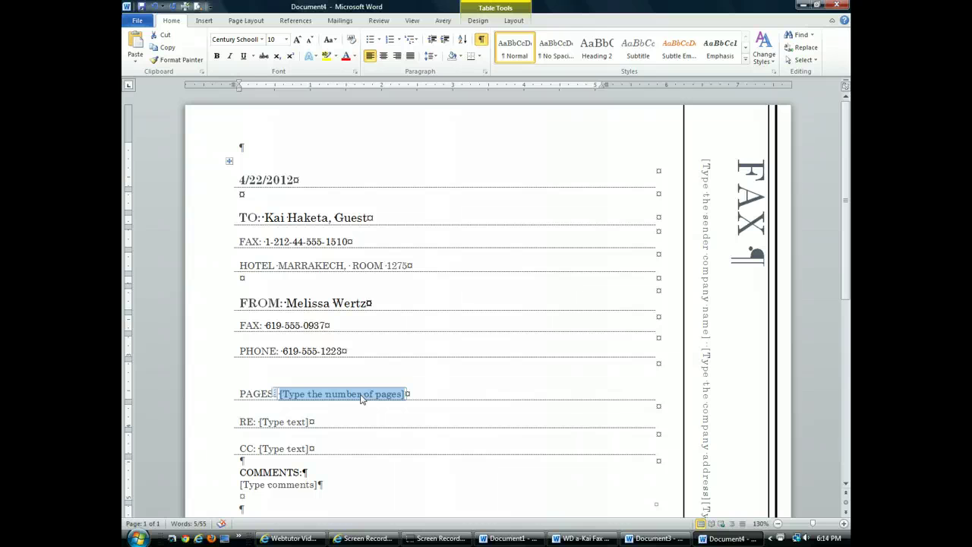
{"action": "type", "text": "3, in"}
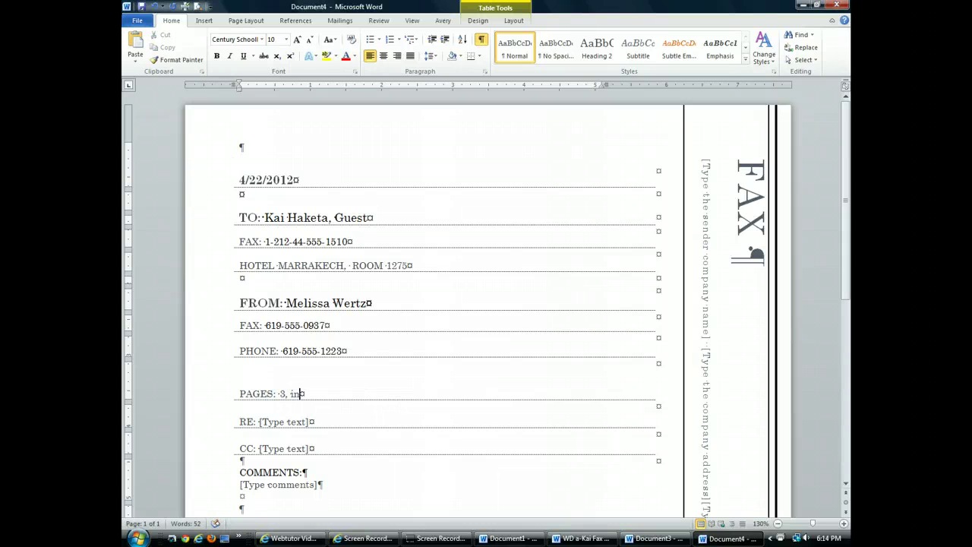
{"action": "type", "text": "cluding the cover sheet"}
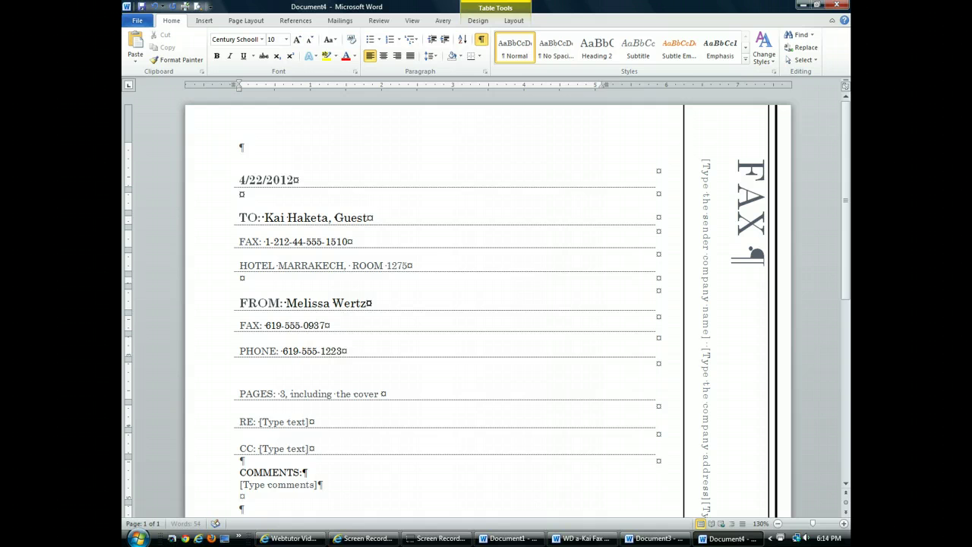
{"action": "left_click", "coordinate": [285, 424]}
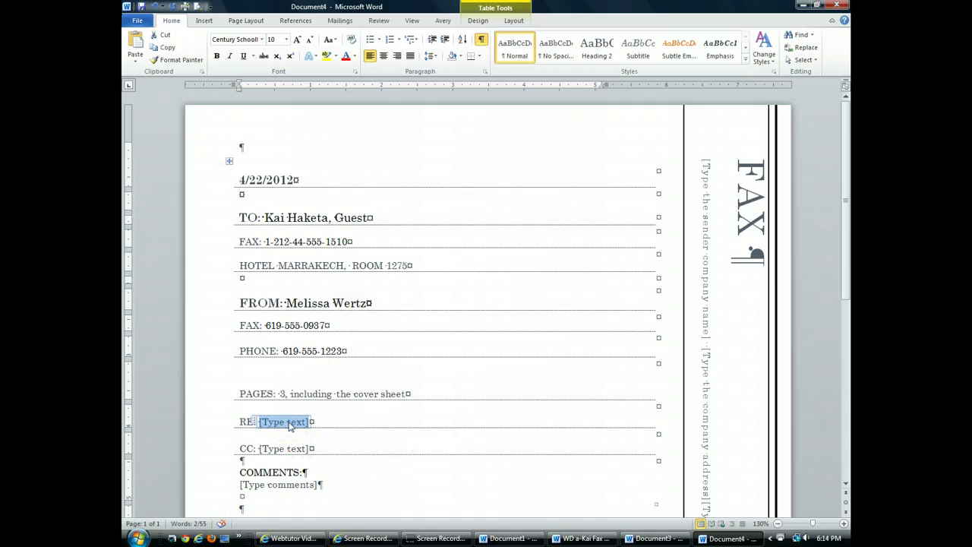
{"action": "type", "text": "High At"}
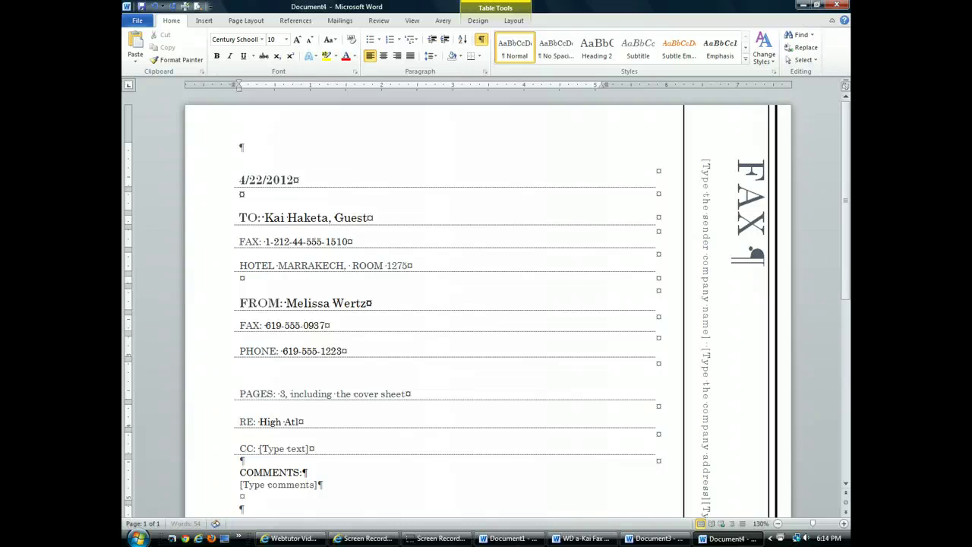
{"action": "type", "text": "las tour brochure"}
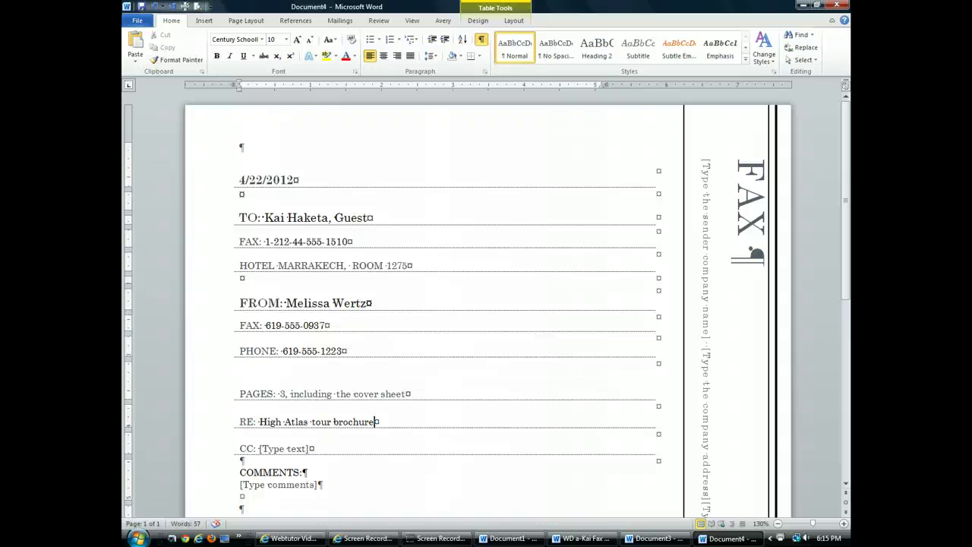
Bring up the Save As dialog to name the fax.
{"action": "left_click", "coordinate": [138, 21]}
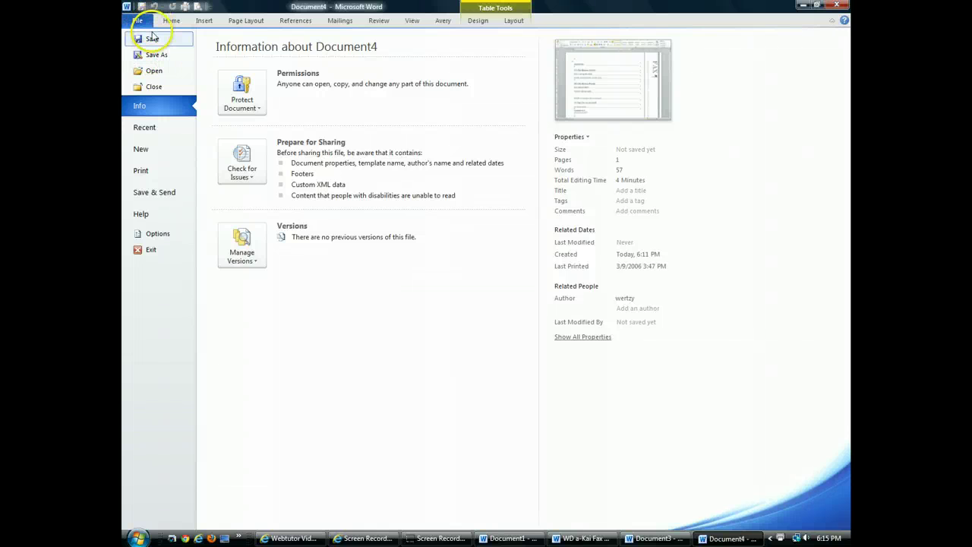
{"action": "left_click", "coordinate": [153, 41]}
{"action": "left_click", "coordinate": [152, 38]}
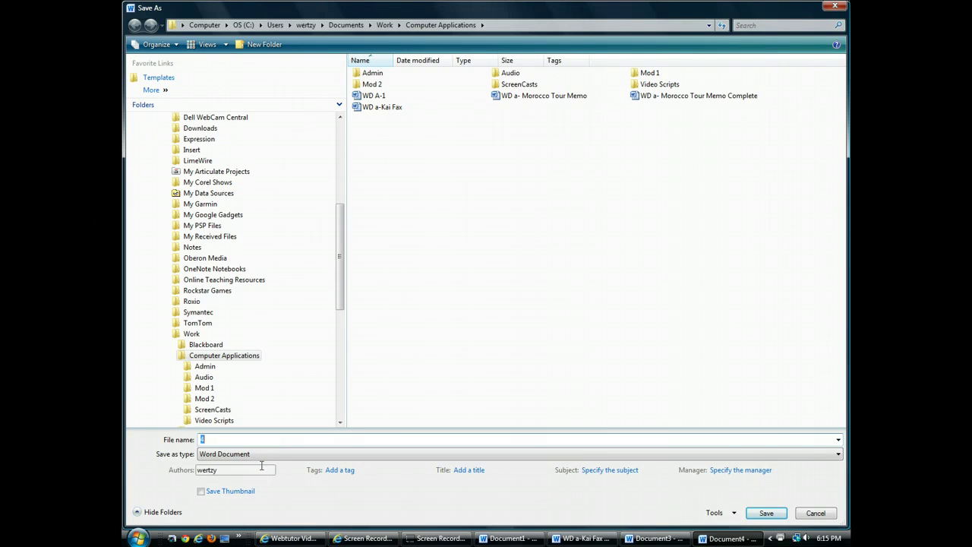
Save the fax cover sheet as 'Wd A Kai Fax' in the Computer Applications folder.
{"action": "type", "text": "Wd"}
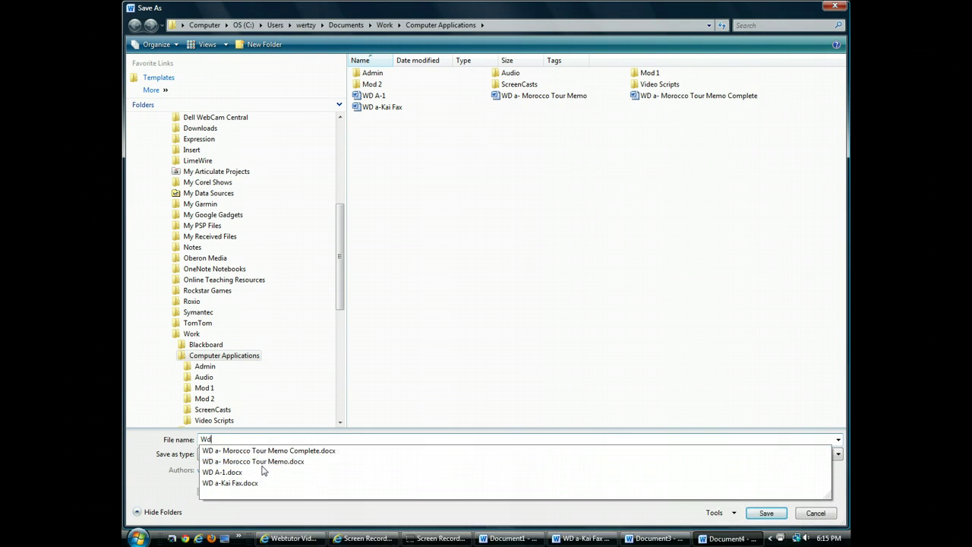
{"action": "type", "text": " A Kai Fax"}
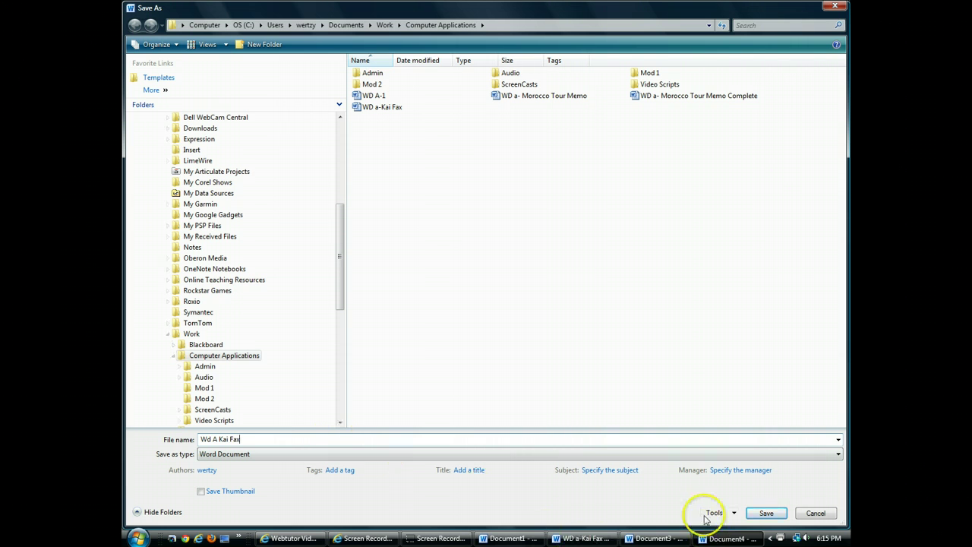
{"action": "left_click", "coordinate": [767, 514]}
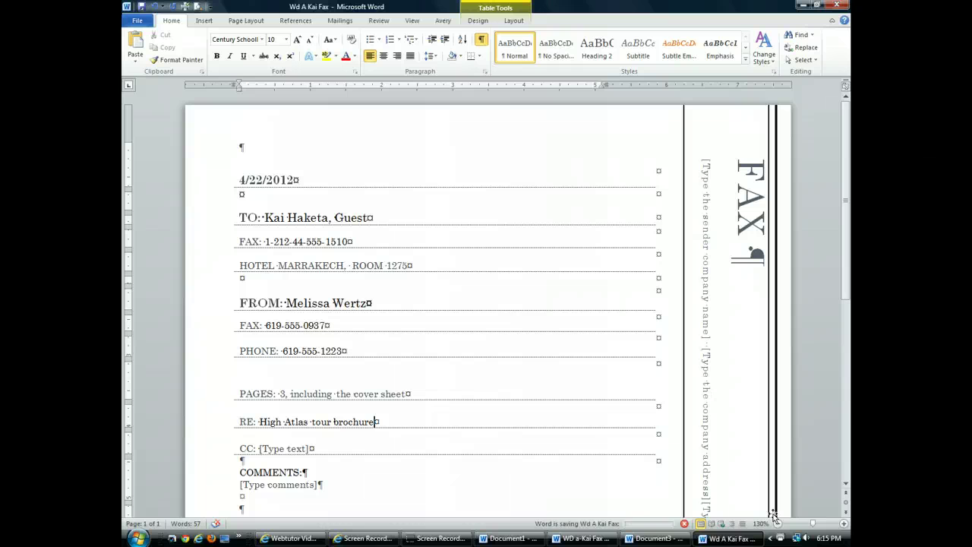